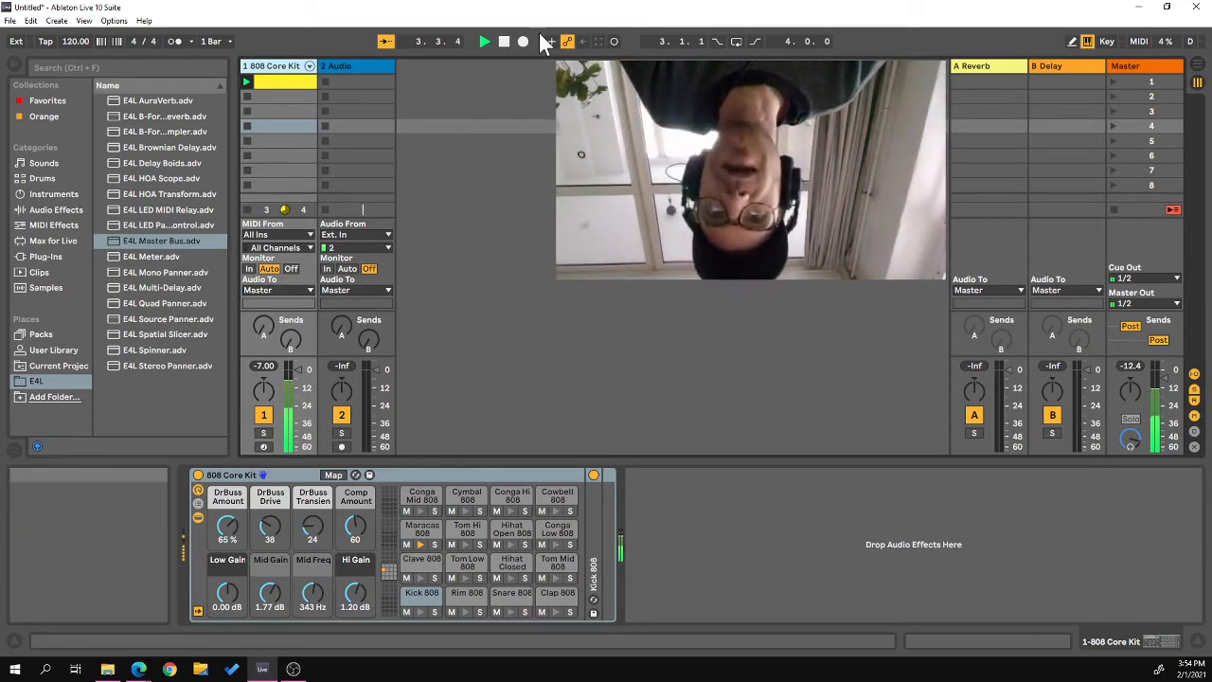
Stop playback and add the E4L Source Panner after the drum rack on the 808 Core Kit track
click(507, 46)
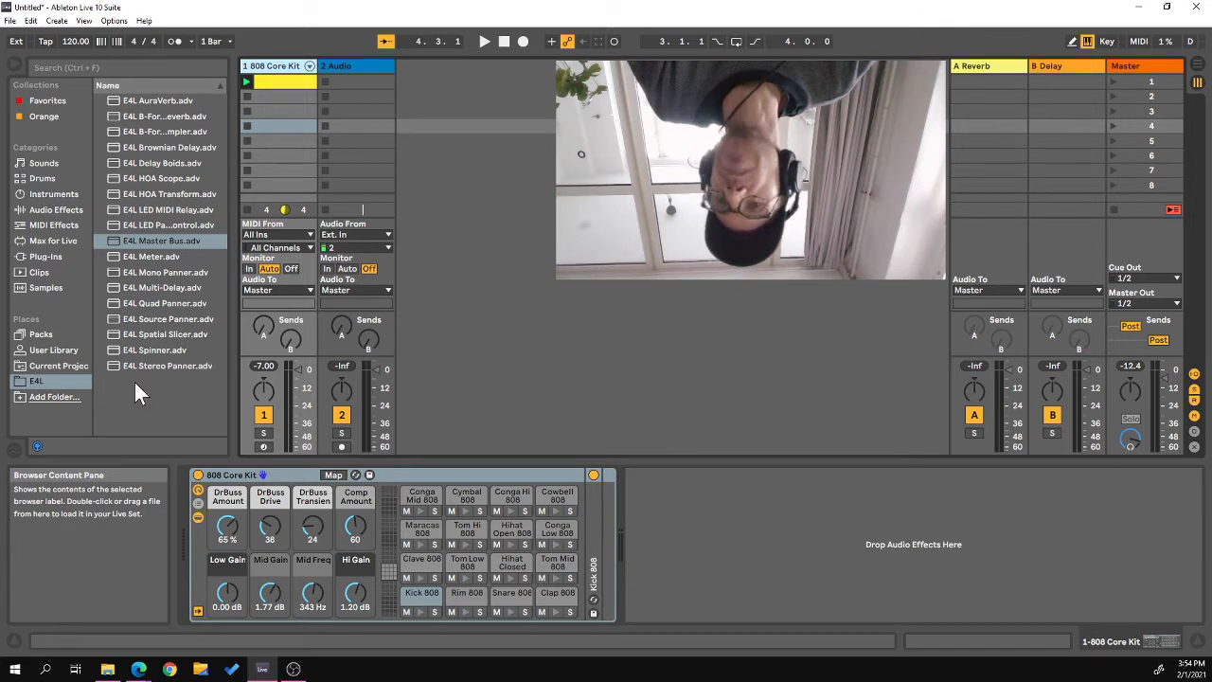
click(151, 323)
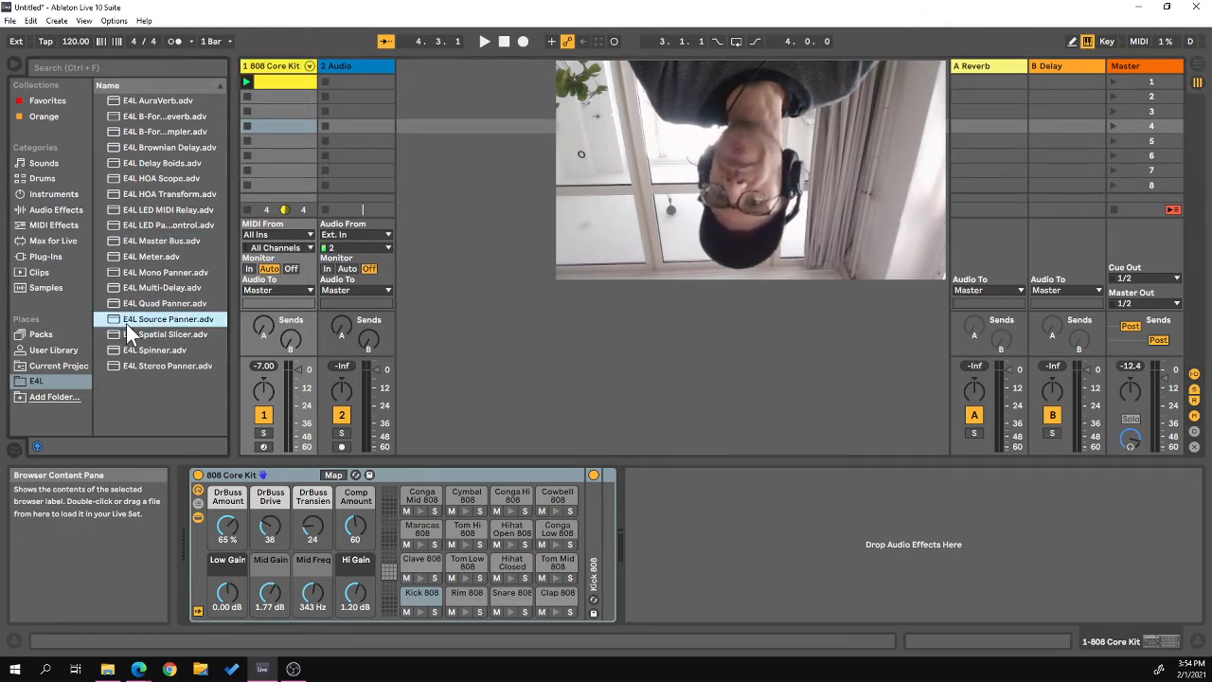
drag(130, 324, 679, 522)
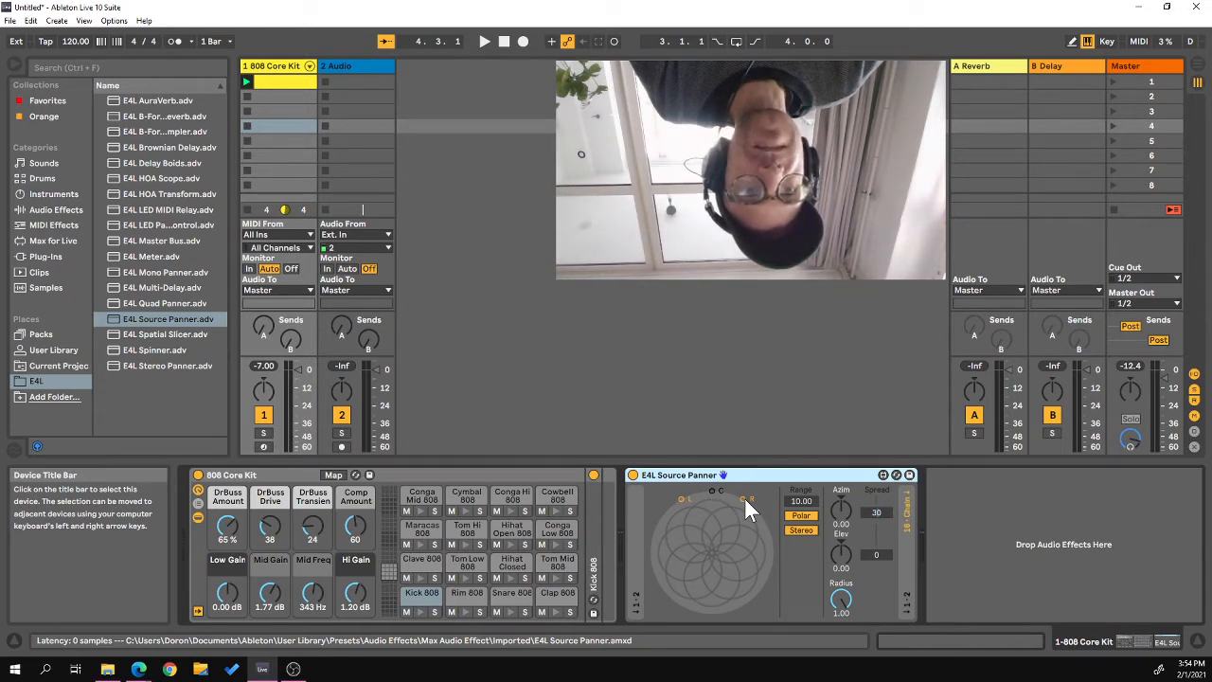
Switch the Source Panner to Mono and place the source at about 5.93 azimuth and 0.74 radius
mouse_move(711, 486)
mouse_down()
mouse_move(685, 531)
mouse_move(697, 587)
mouse_move(735, 543)
mouse_move(710, 514)
mouse_move(712, 491)
mouse_move(698, 519)
mouse_move(723, 525)
mouse_move(712, 510)
mouse_up()
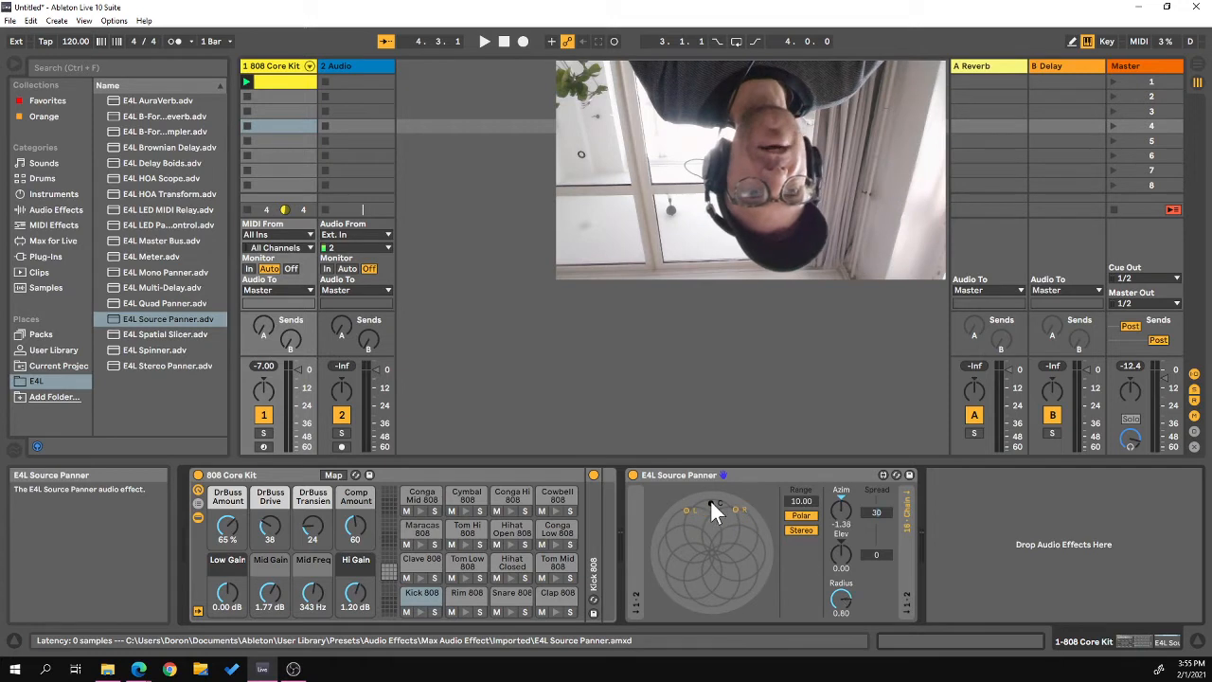
click(797, 532)
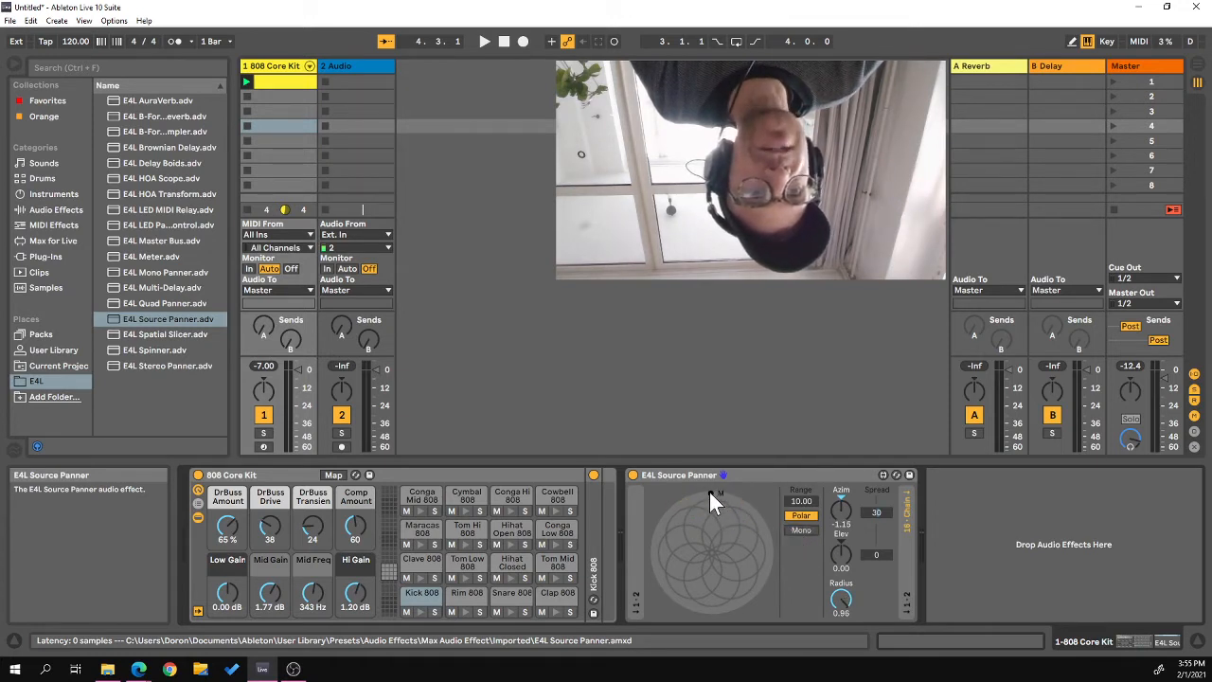
mouse_move(709, 491)
mouse_down()
mouse_move(671, 550)
mouse_move(746, 569)
mouse_move(716, 507)
mouse_up()
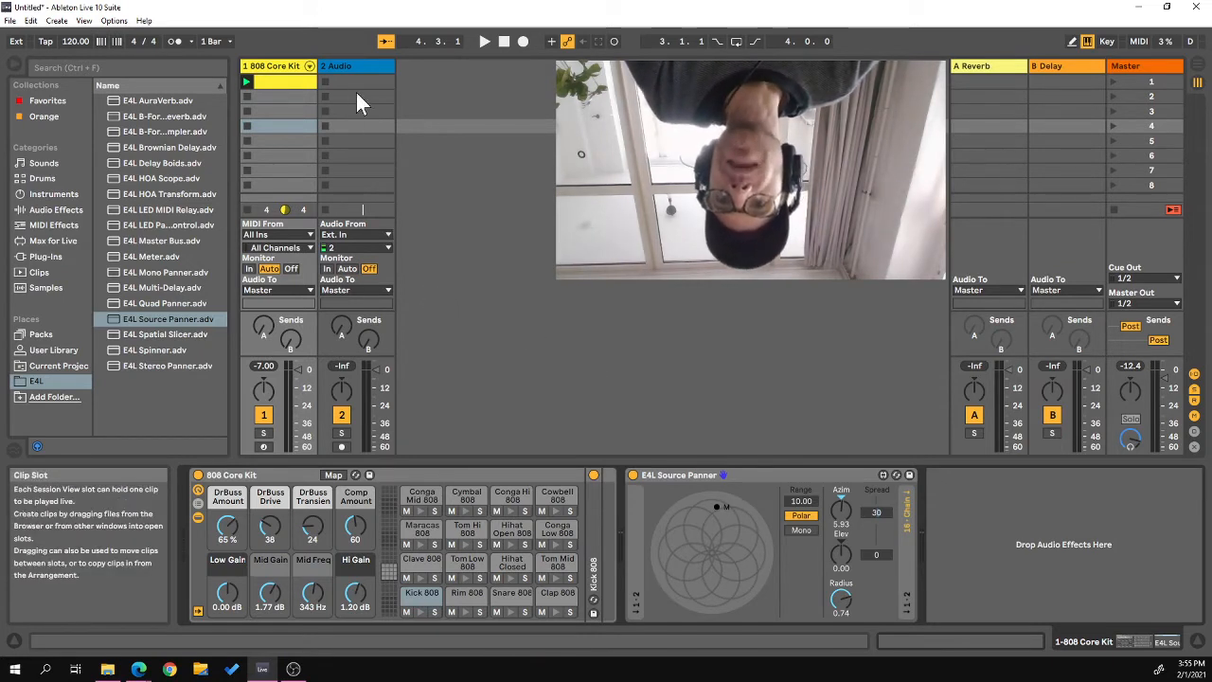
Add the E4L Master Bus to the 2 Audio track and set its decoder to Binaural (3rd-order)
click(159, 242)
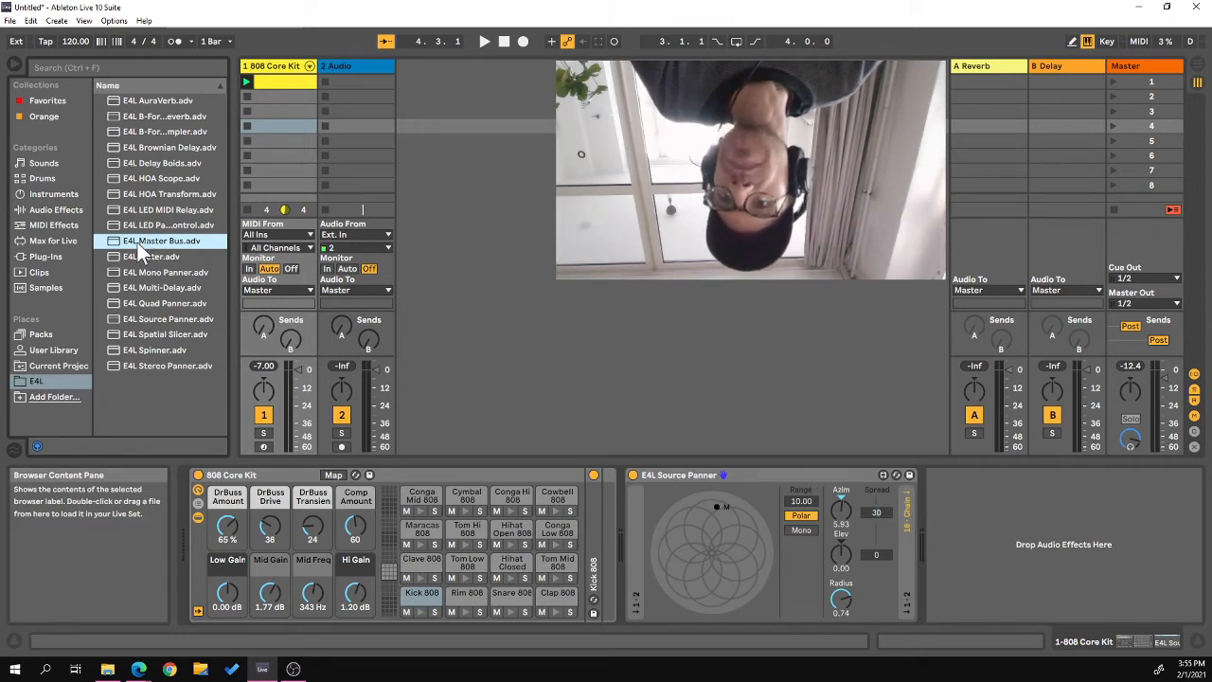
click(362, 66)
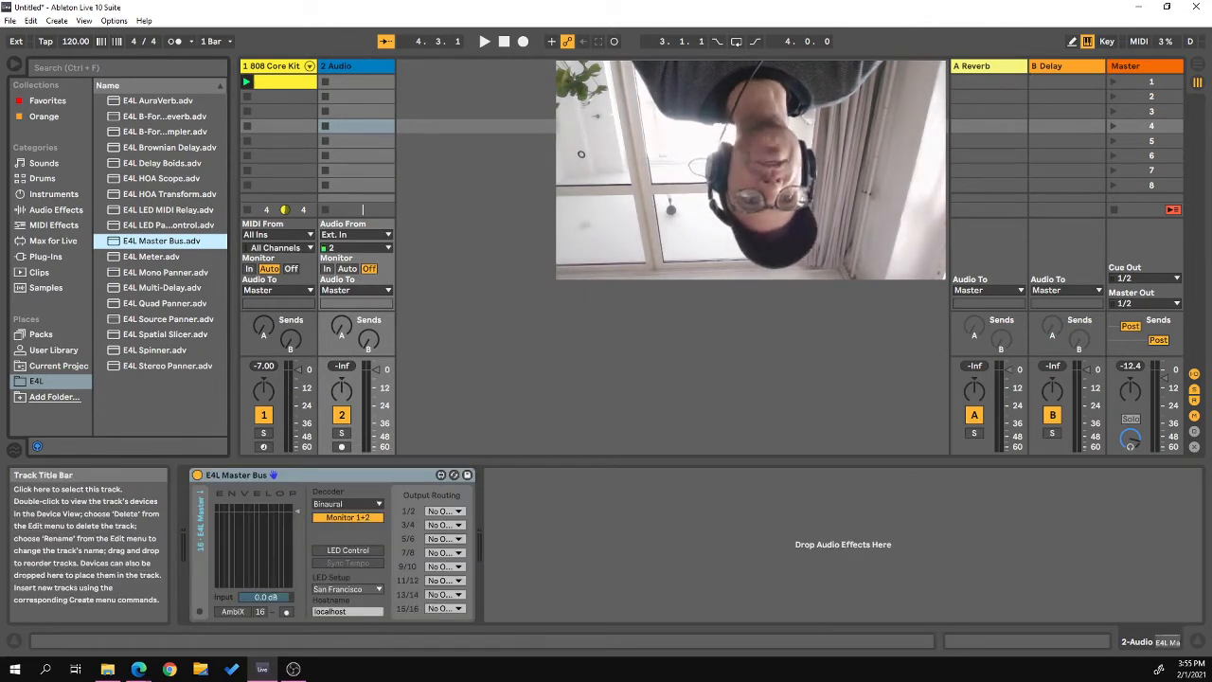
click(341, 509)
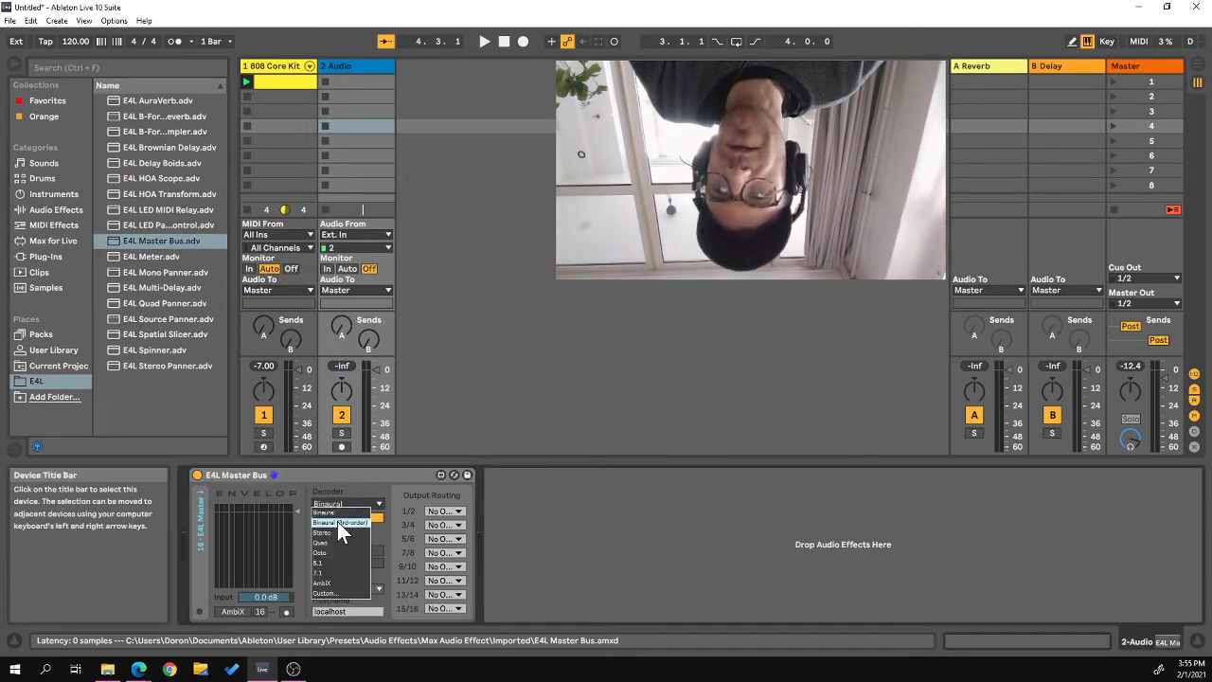
click(337, 521)
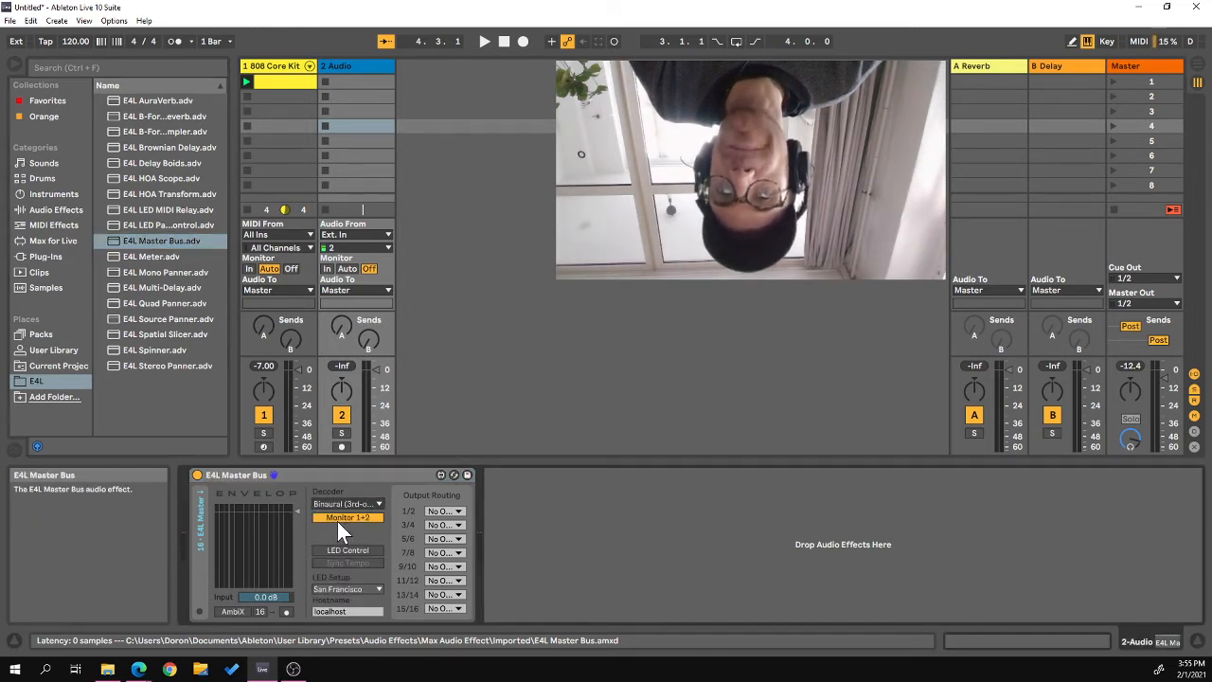
click(348, 506)
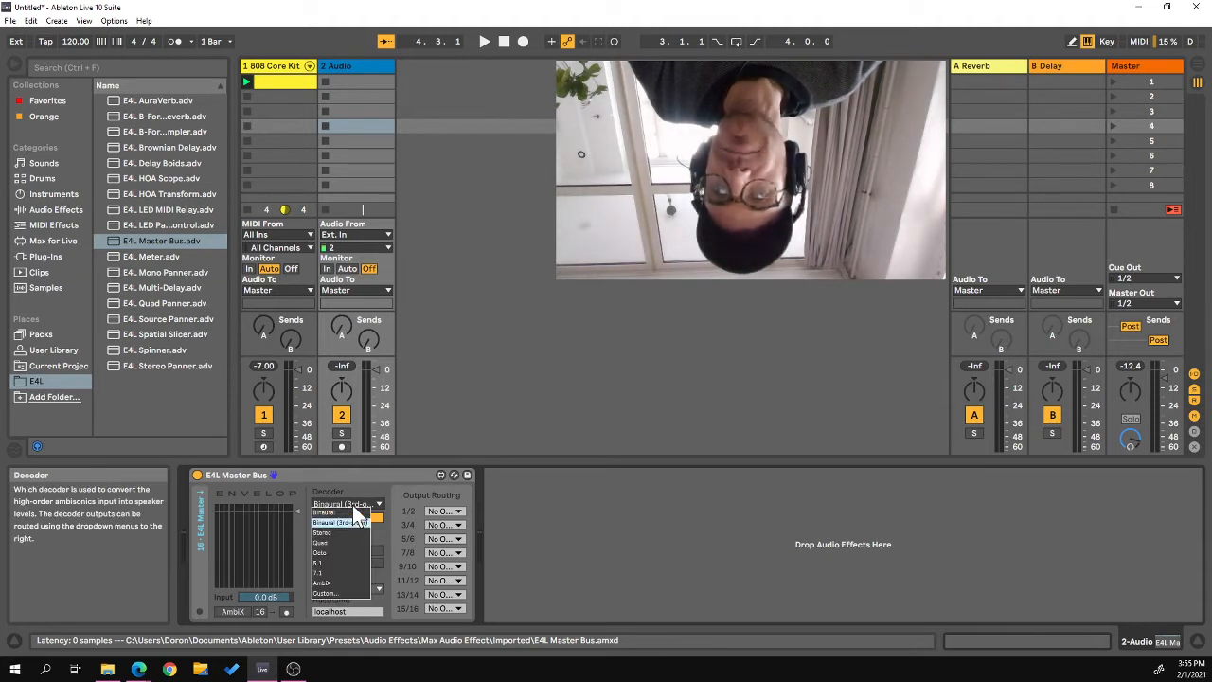
click(350, 522)
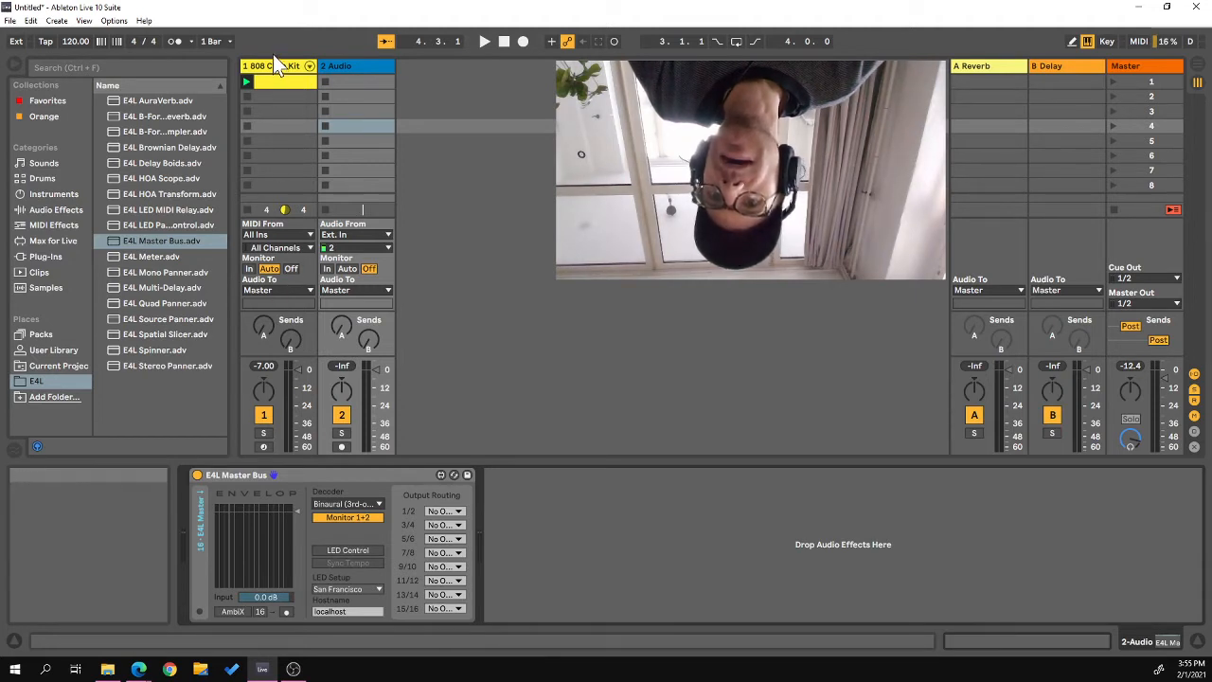
Set the 808 Core Kit track's audio output to Sends Only and route its Source Panner to the E4L Master Bus
click(263, 289)
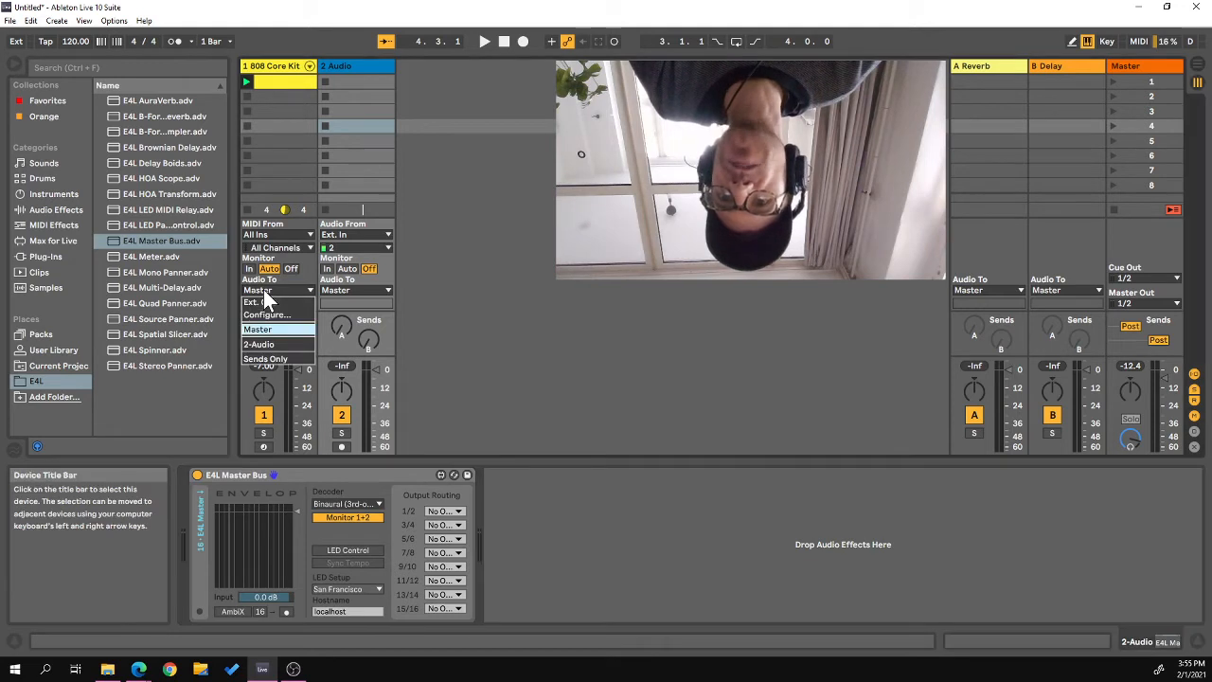
click(269, 357)
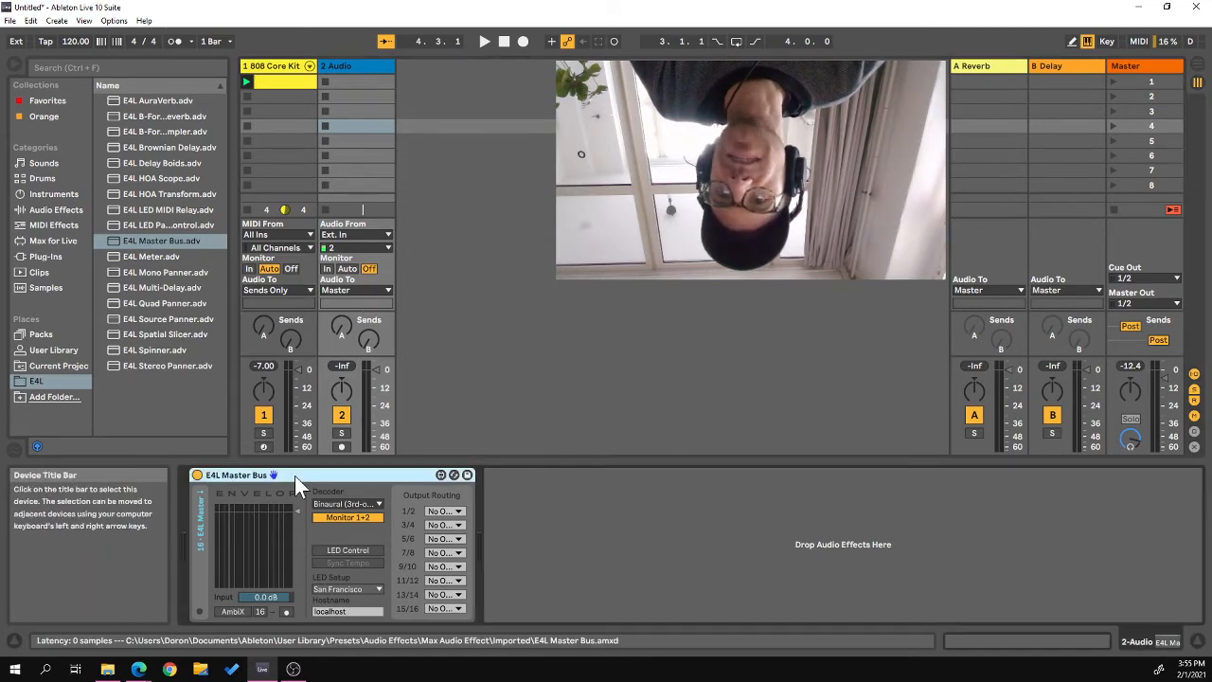
click(281, 63)
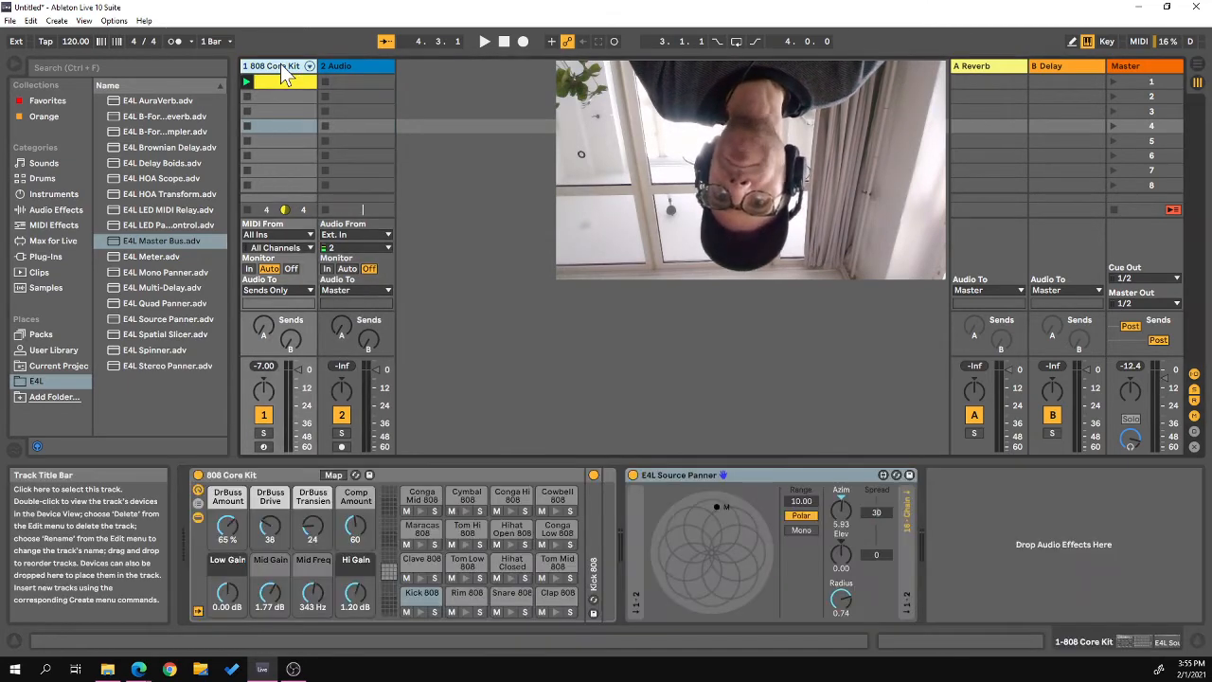
click(908, 538)
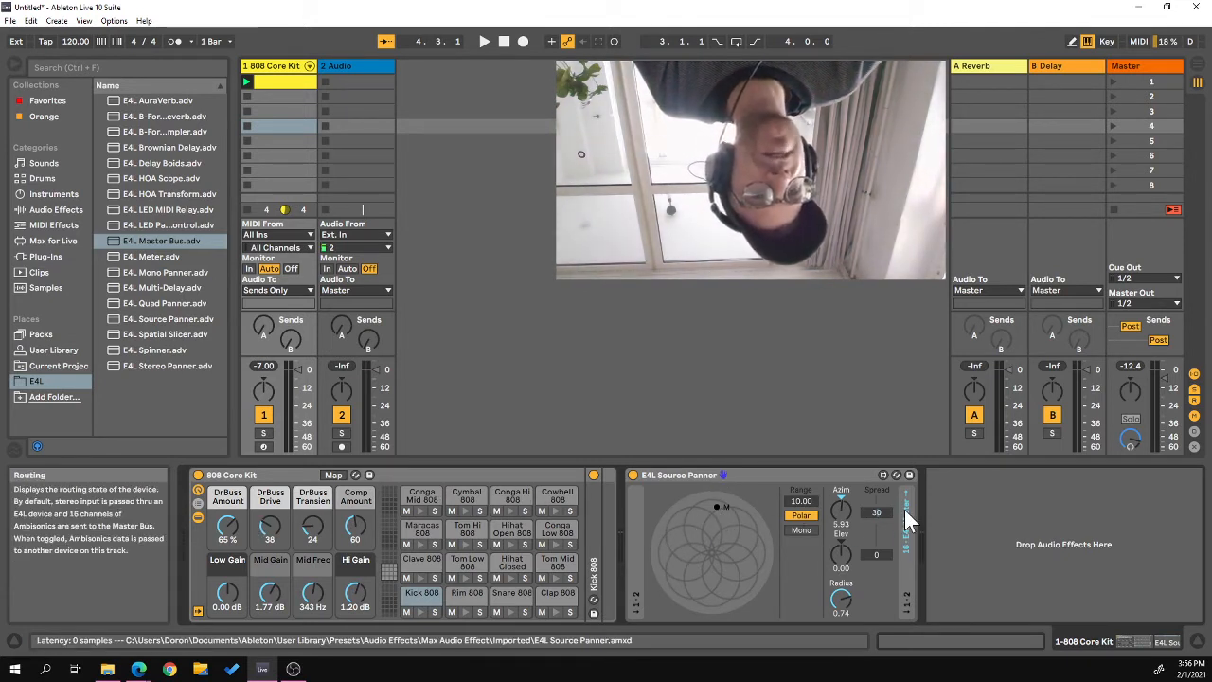
Review the decoder options of the Master Bus on the 2 Audio track, keeping Binaural (3rd-order) selected
click(344, 66)
click(353, 505)
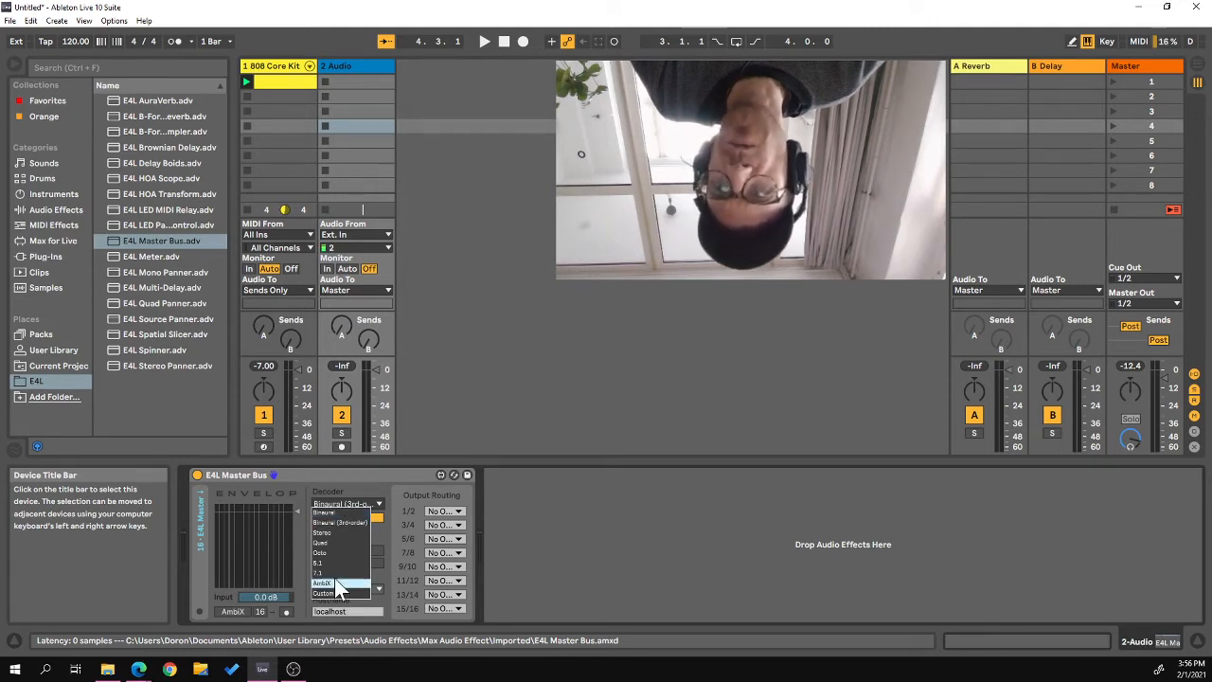
click(335, 524)
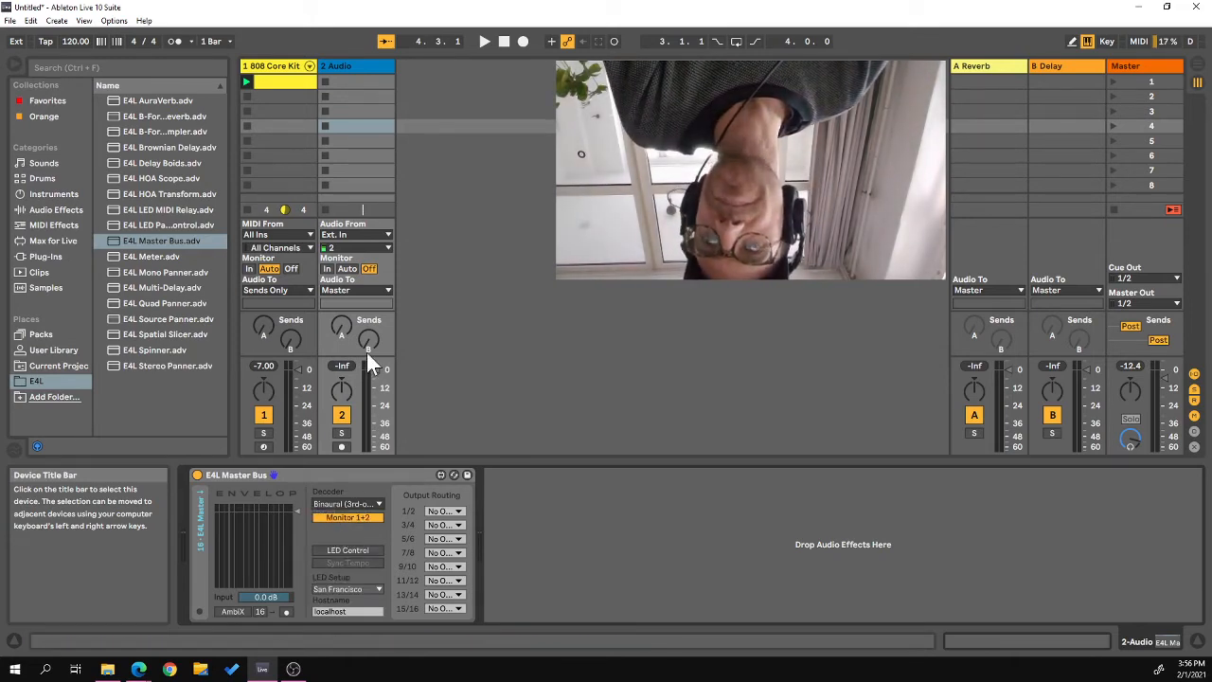
Play the drum clip and move the 808 track's panner source to about -40 azimuth and 0.57 radius
click(276, 70)
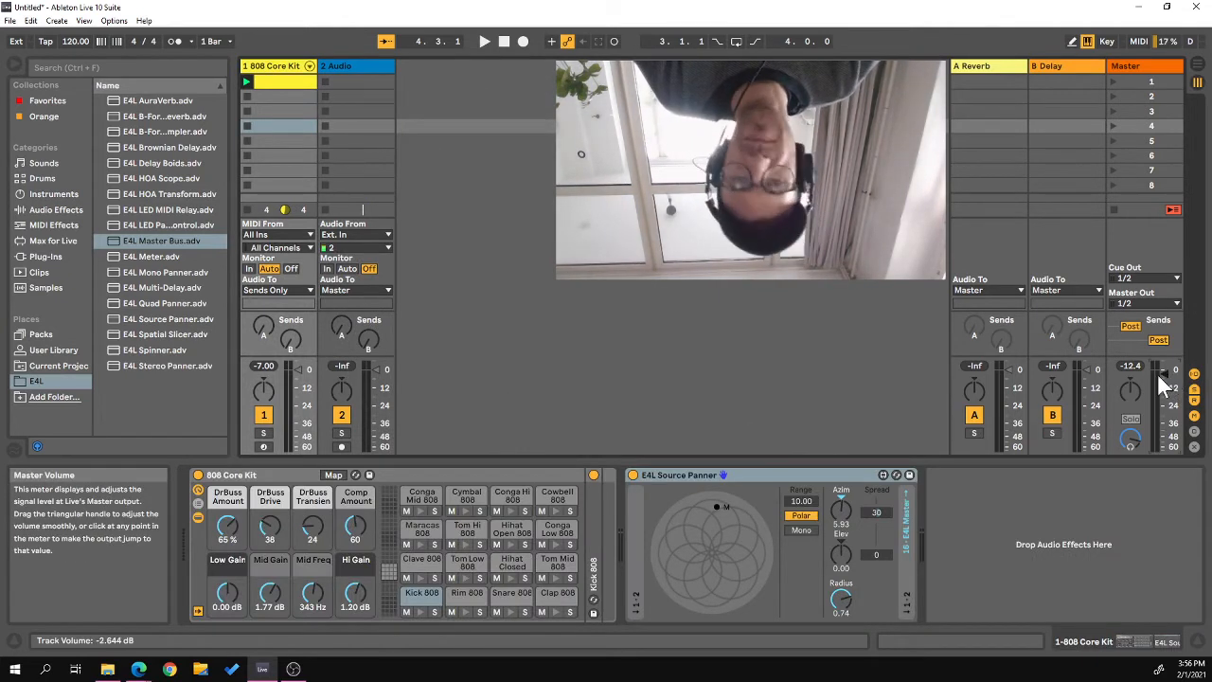
key(space)
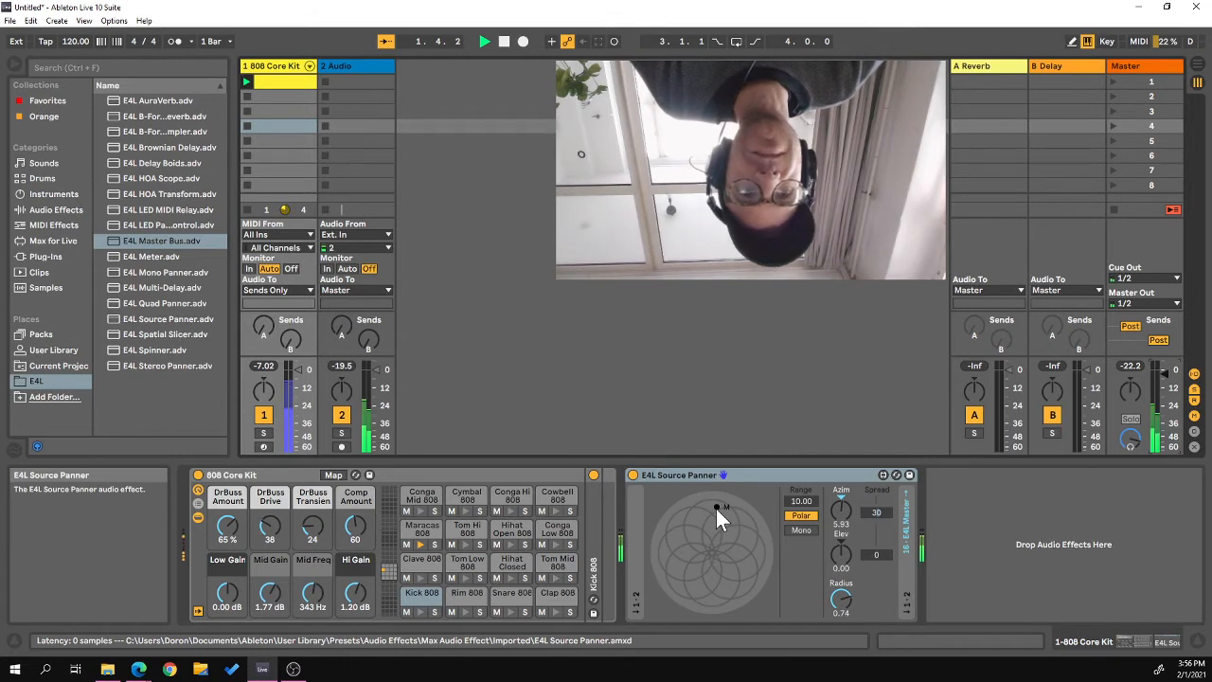
drag(714, 503, 685, 522)
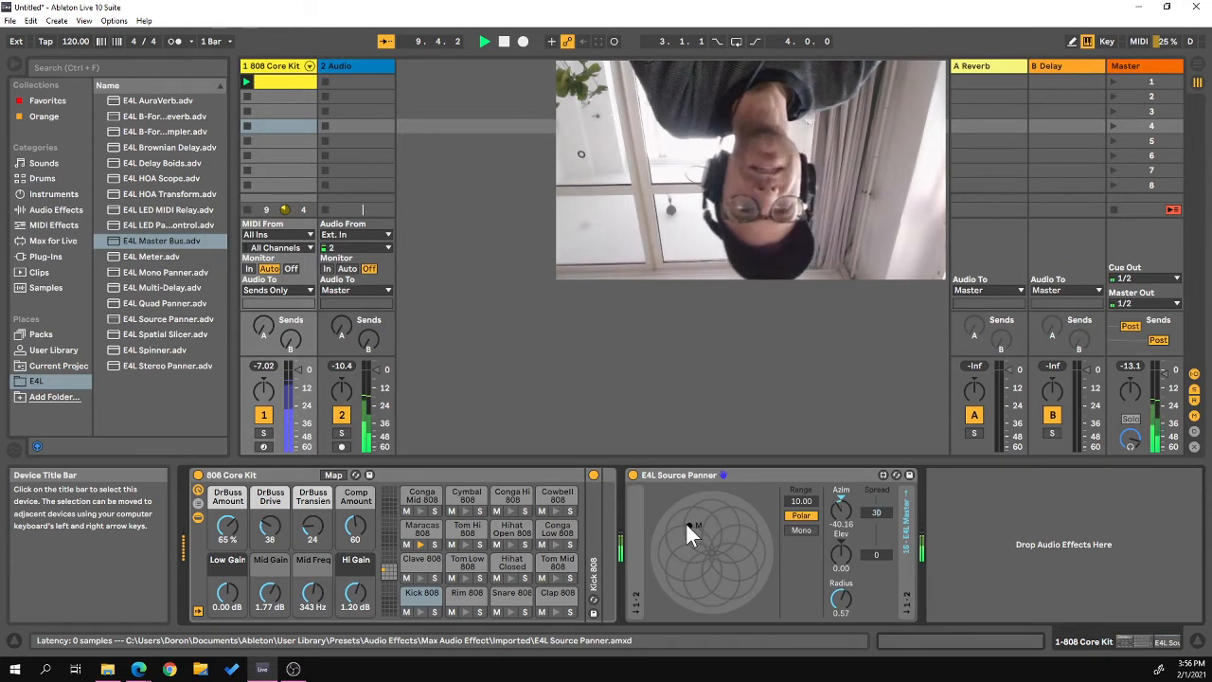
Adjust the panner's azimuth and radius during playback, ending at about 148.82 azimuth and 0.42 radius
mouse_move(842, 506)
mouse_down()
mouse_move(842, 468)
mouse_move(841, 518)
mouse_move(840, 489)
mouse_up()
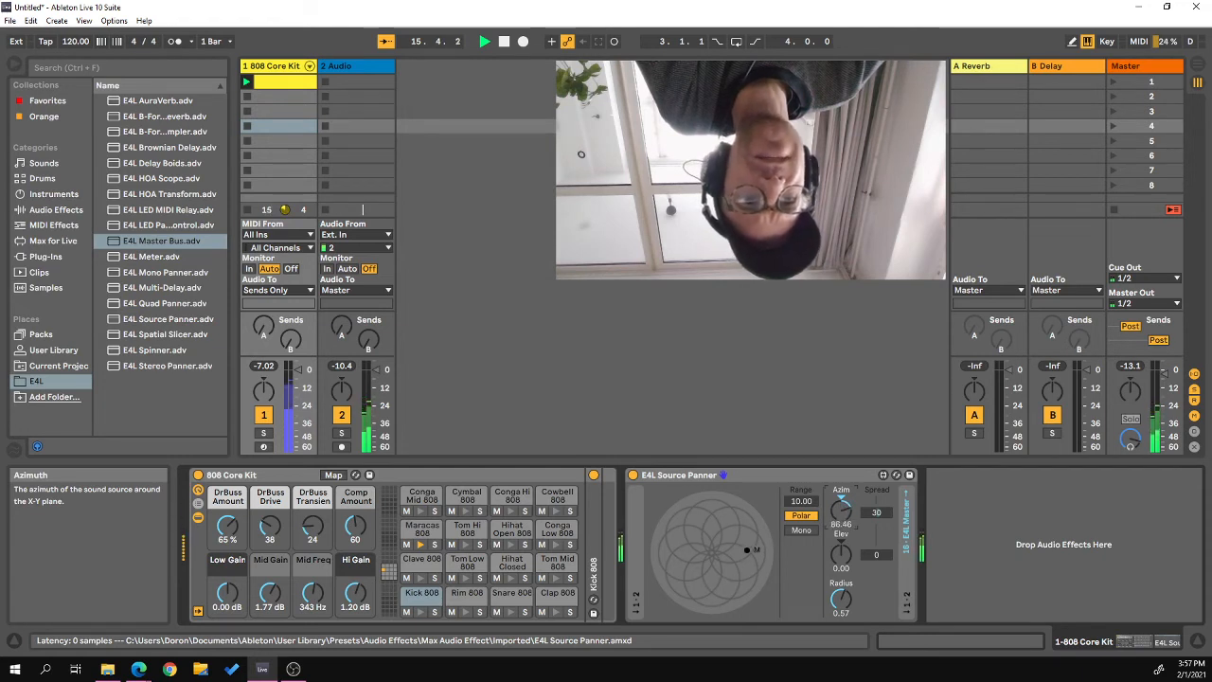
drag(843, 599, 842, 612)
mouse_move(845, 551)
mouse_down()
mouse_move(846, 526)
mouse_move(845, 543)
mouse_up()
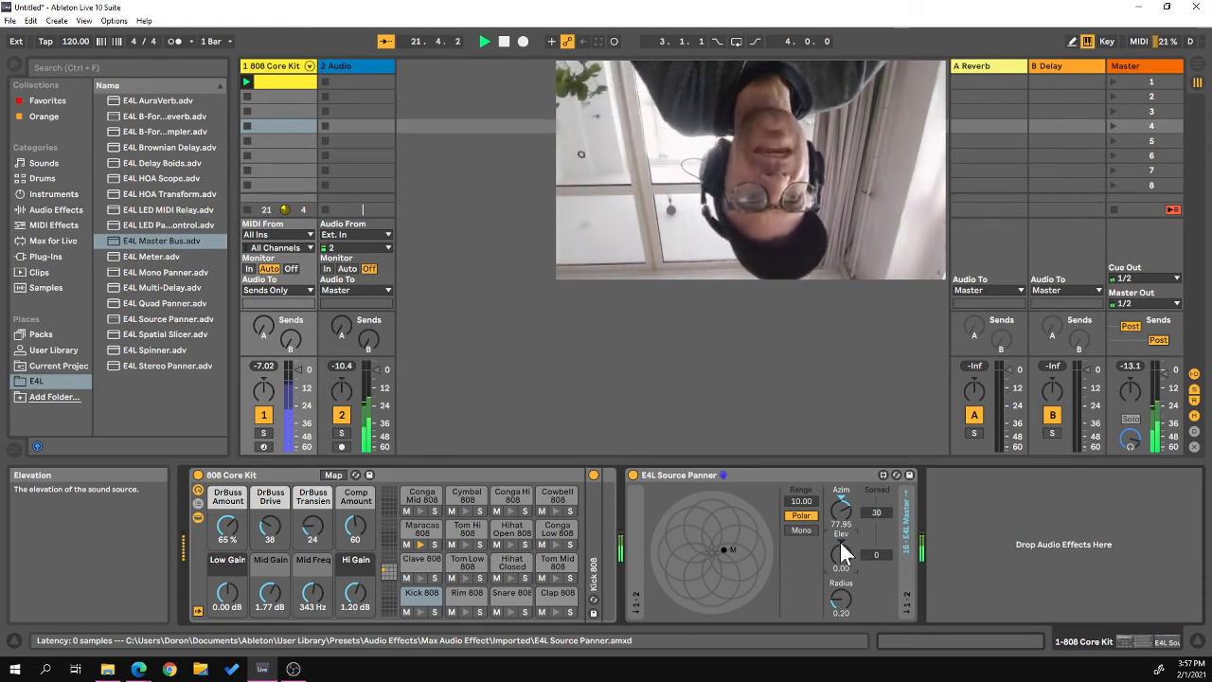
drag(840, 599, 840, 578)
drag(841, 511, 841, 445)
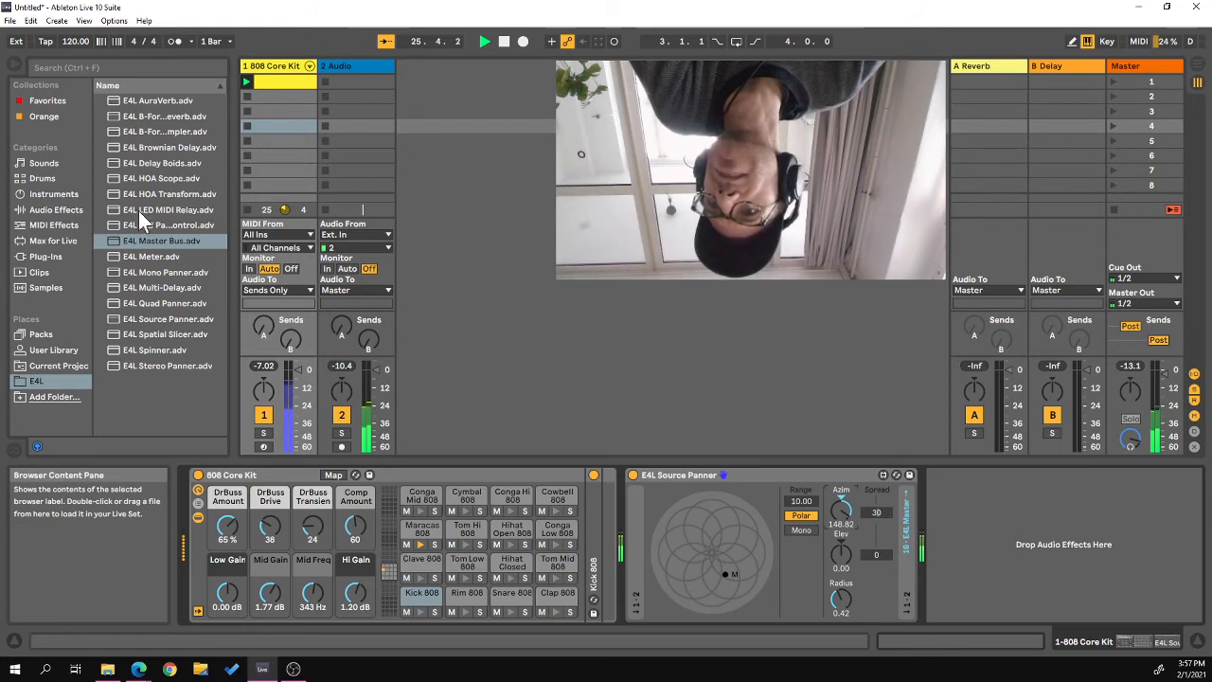
Insert the Max for Live LFO before the Source Panner and map it to the panner's Azimuth
click(34, 241)
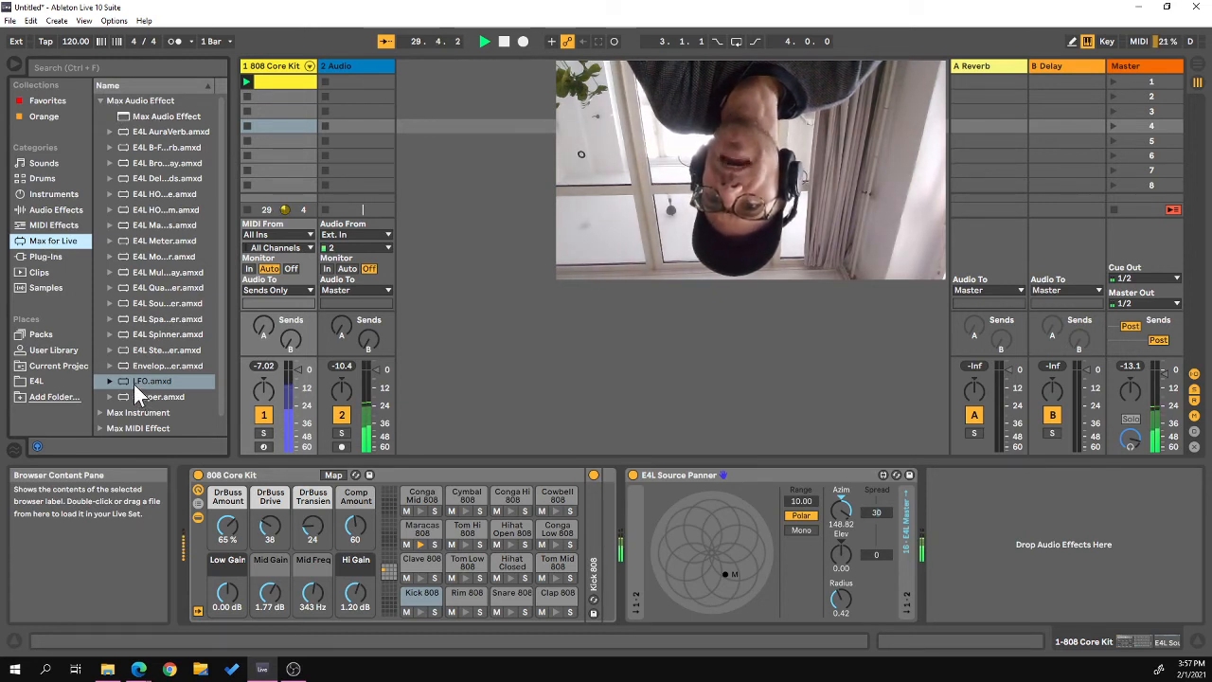
mouse_move(134, 384)
mouse_down()
mouse_move(233, 373)
mouse_move(624, 499)
mouse_up()
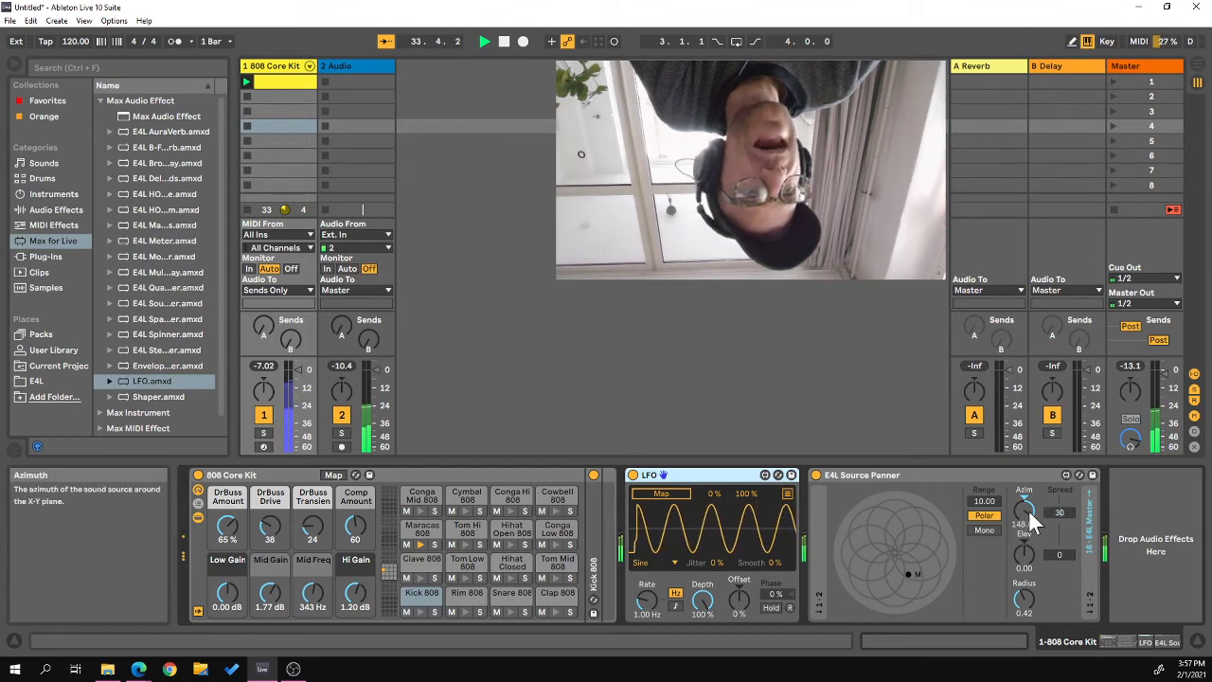
click(651, 493)
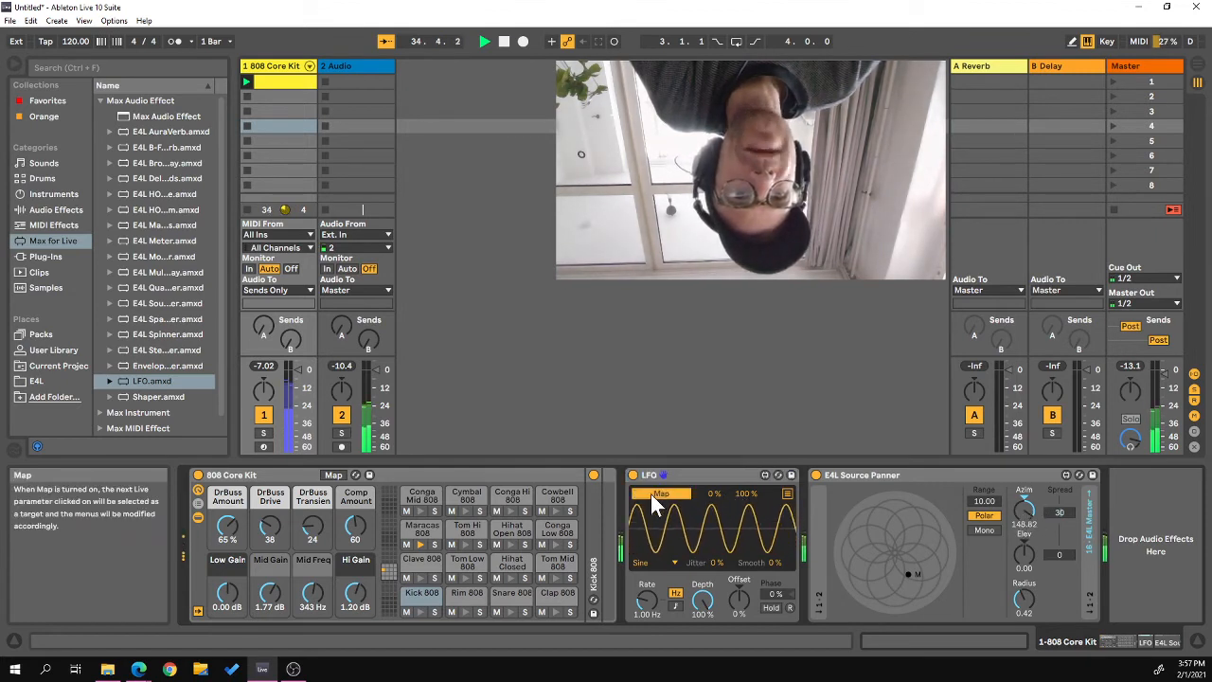
click(1025, 507)
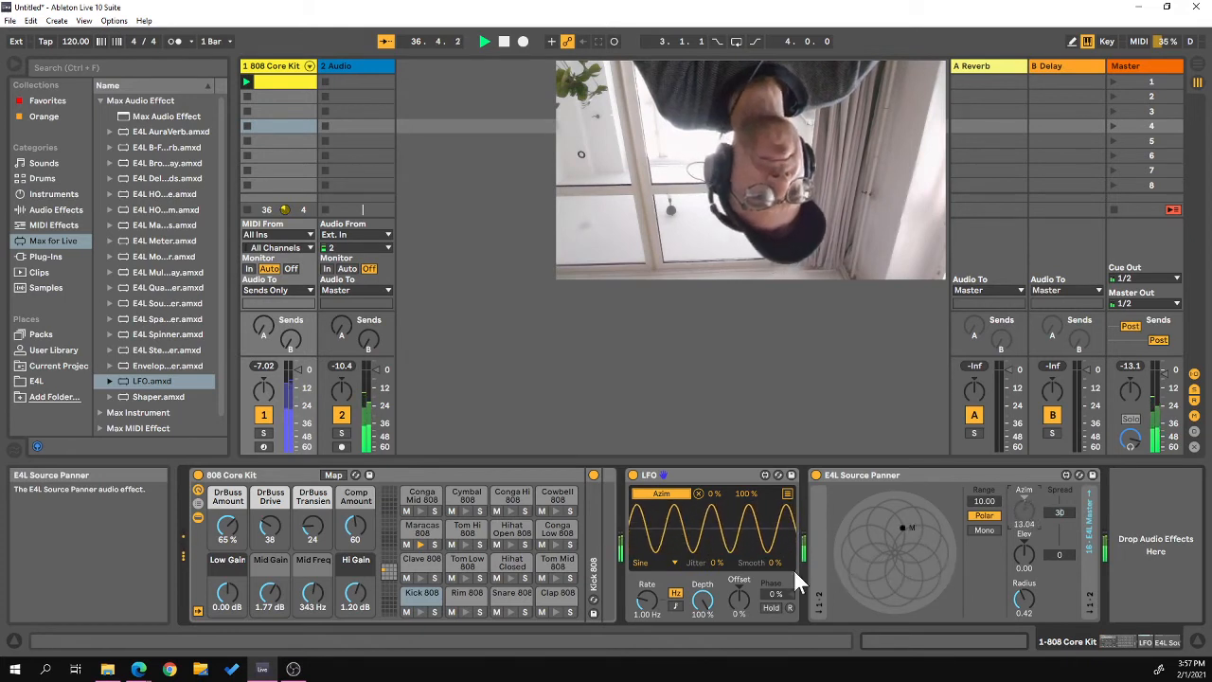
Set the LFO's waveform to Up and slow its rate to about 0.41 Hz
drag(648, 599, 648, 599)
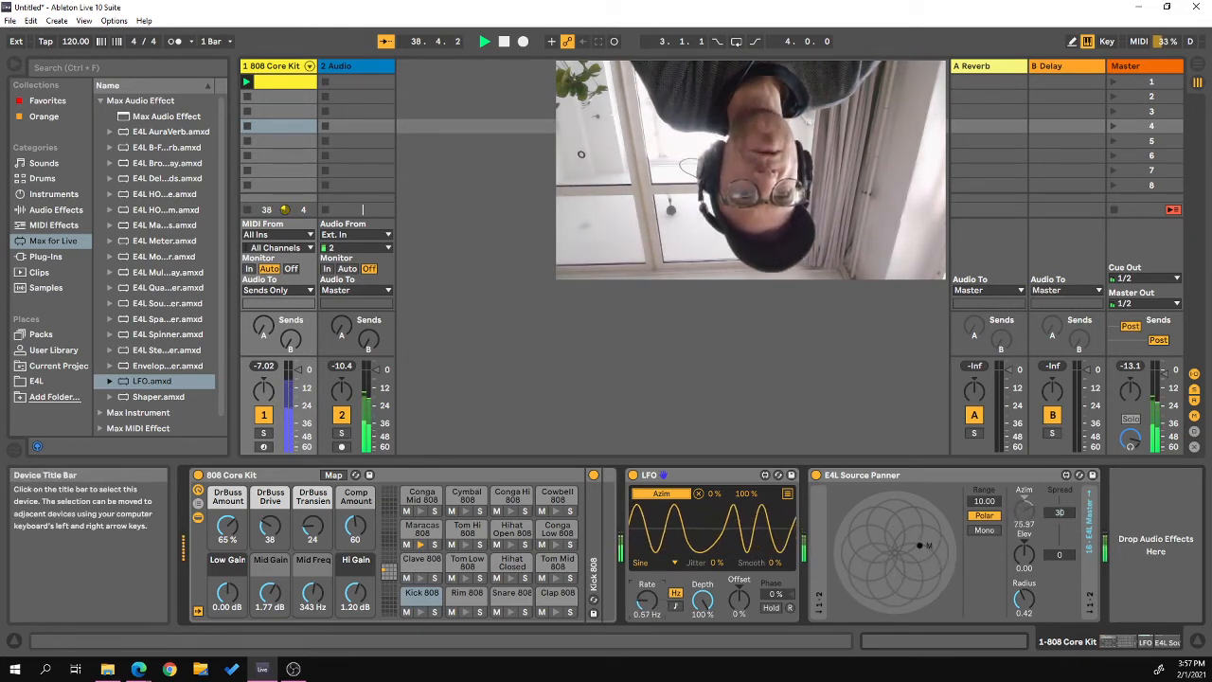
click(671, 559)
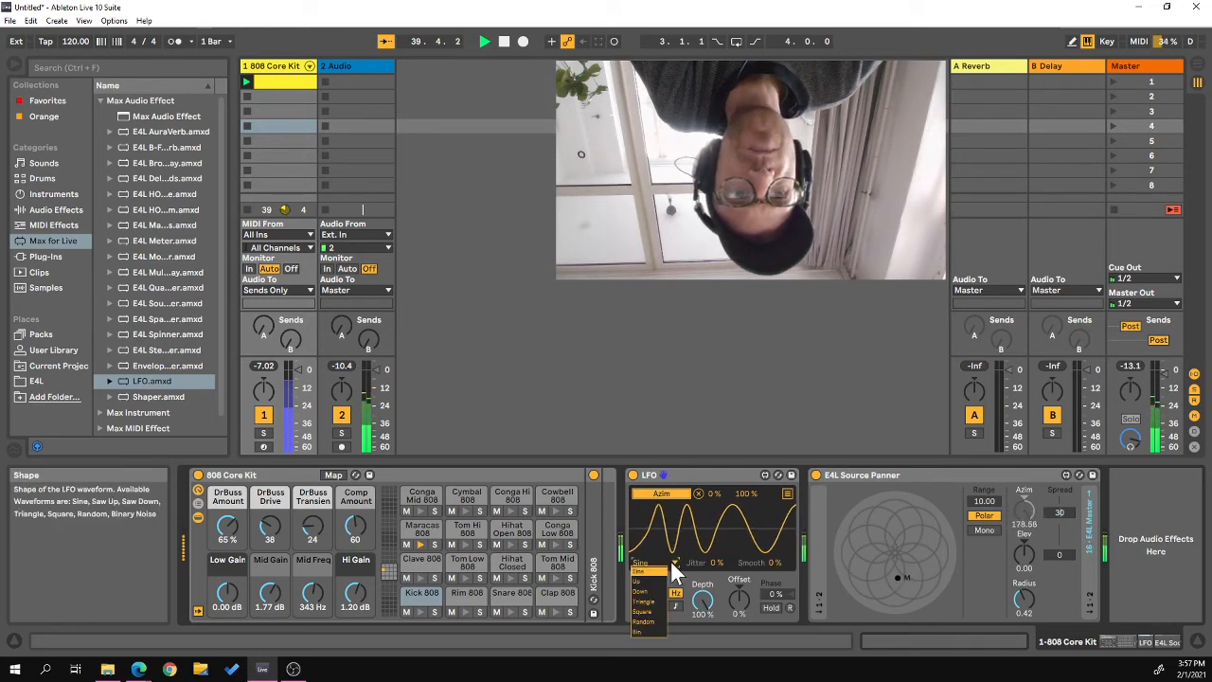
click(651, 581)
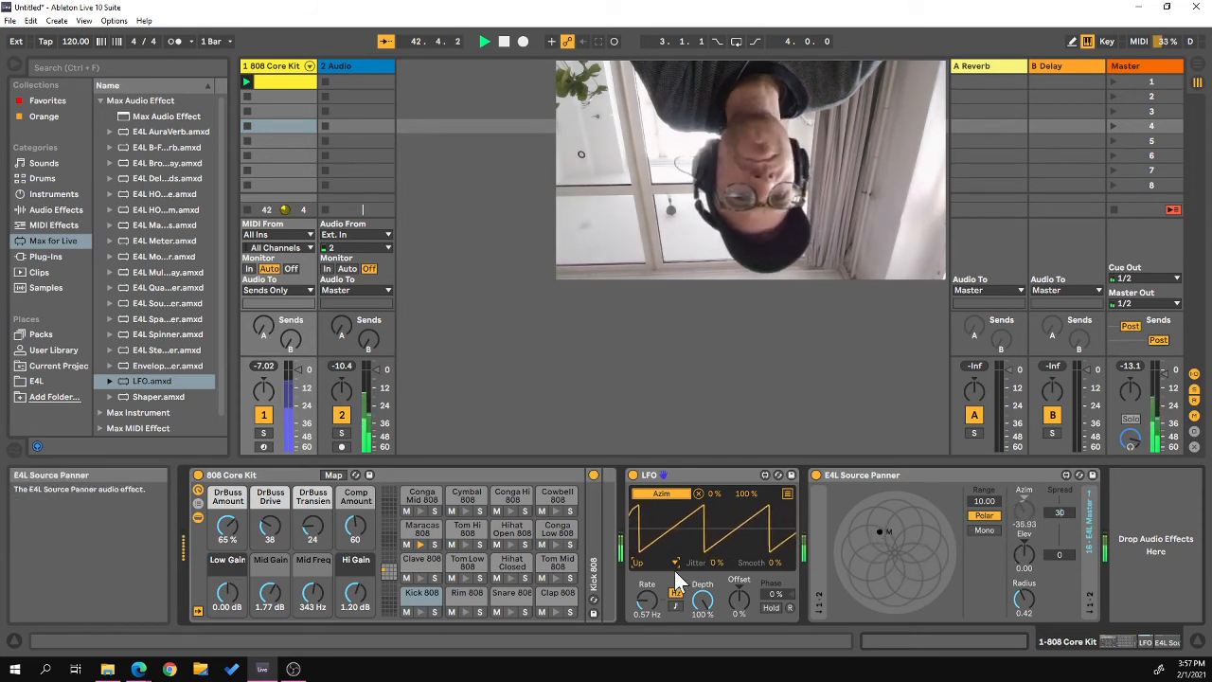
mouse_move(647, 602)
mouse_down()
mouse_move(648, 567)
mouse_move(648, 606)
mouse_up()
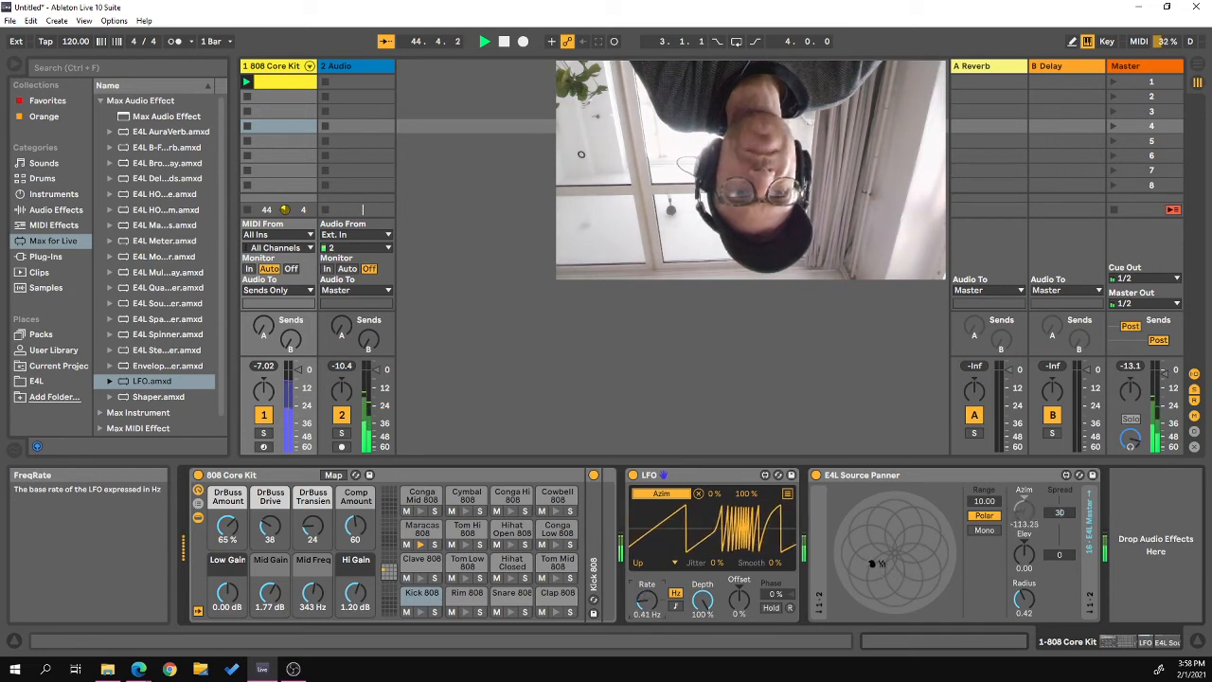
Switch the LFO's rate from Hz to tempo-synced note values
click(676, 604)
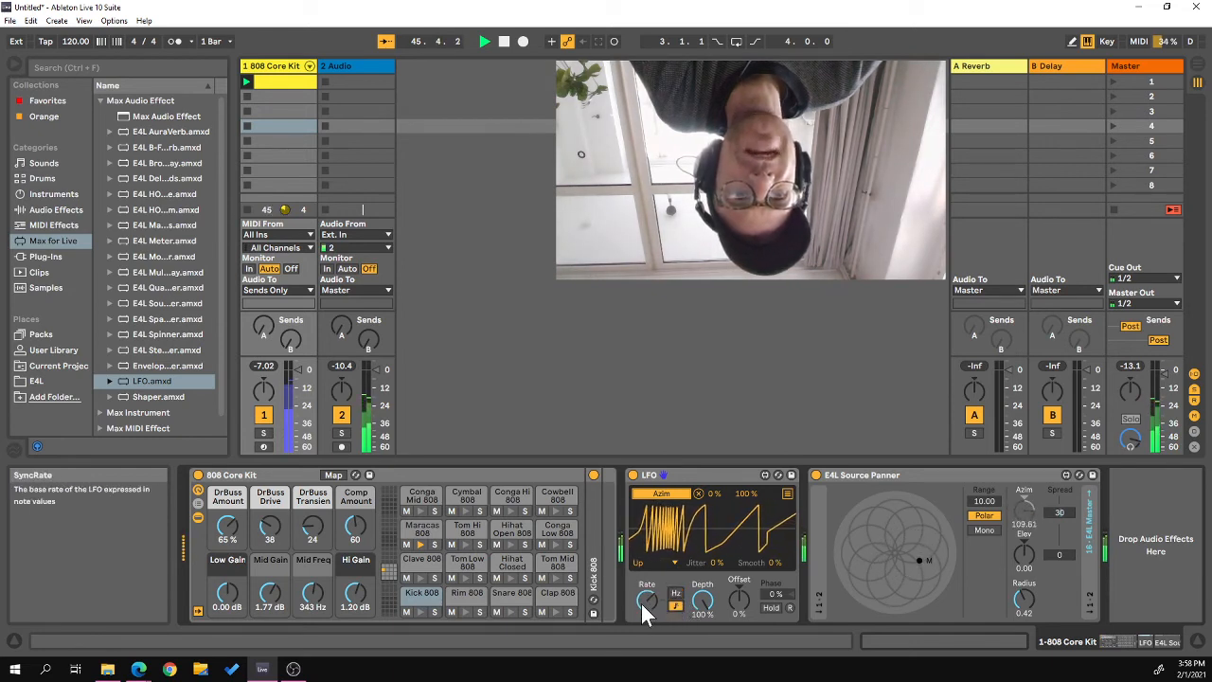